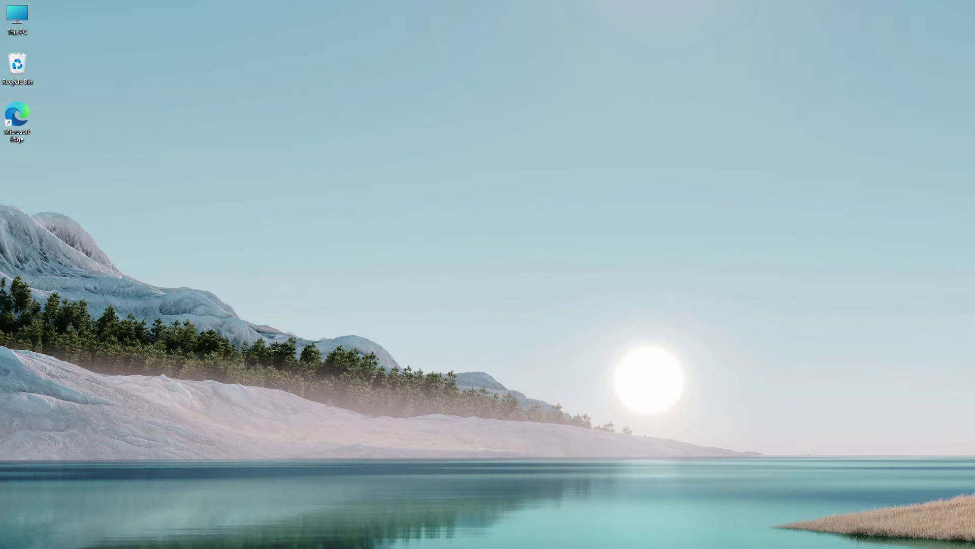
Open a File Explorer window on This PC and turn on Compact view.
key(super+e)
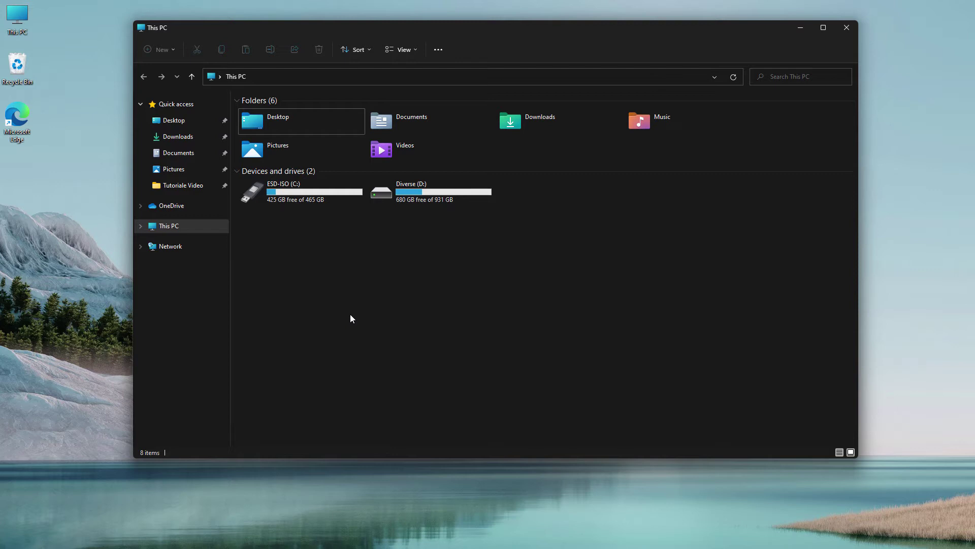
click(400, 50)
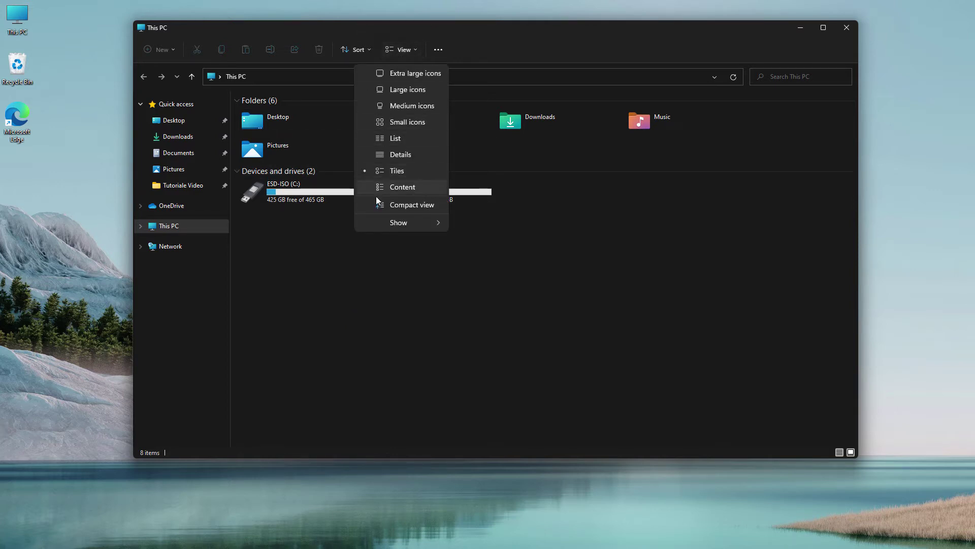
click(408, 206)
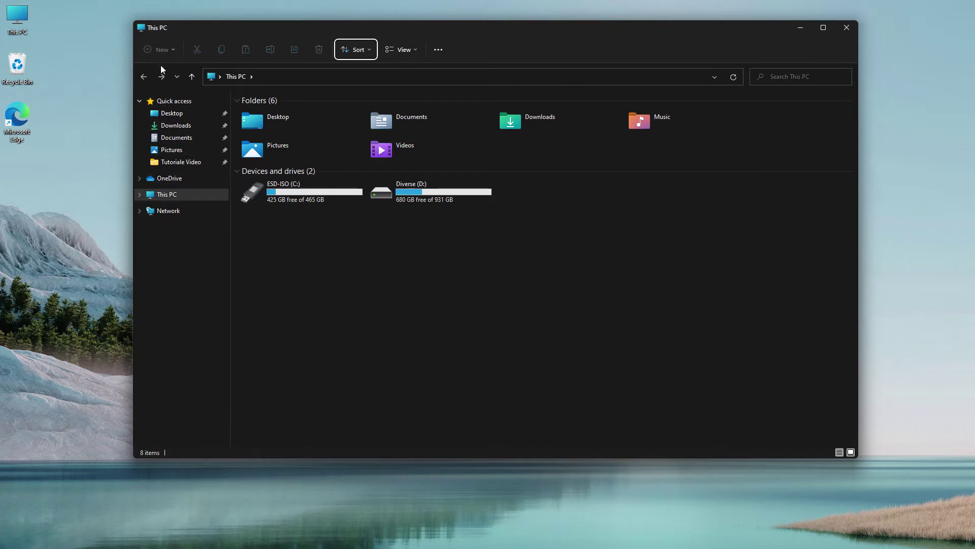
Turn off Compact view for the This PC window.
click(378, 344)
click(411, 54)
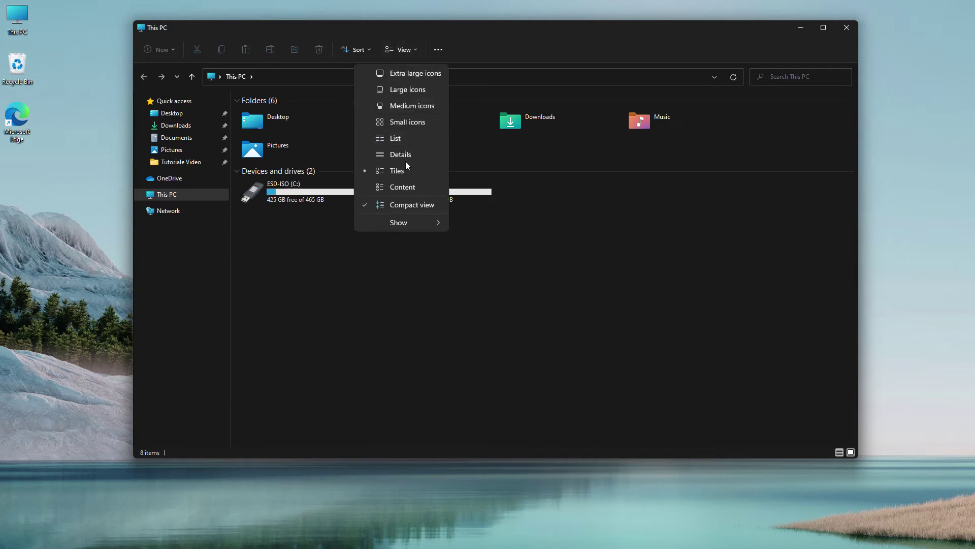
click(397, 201)
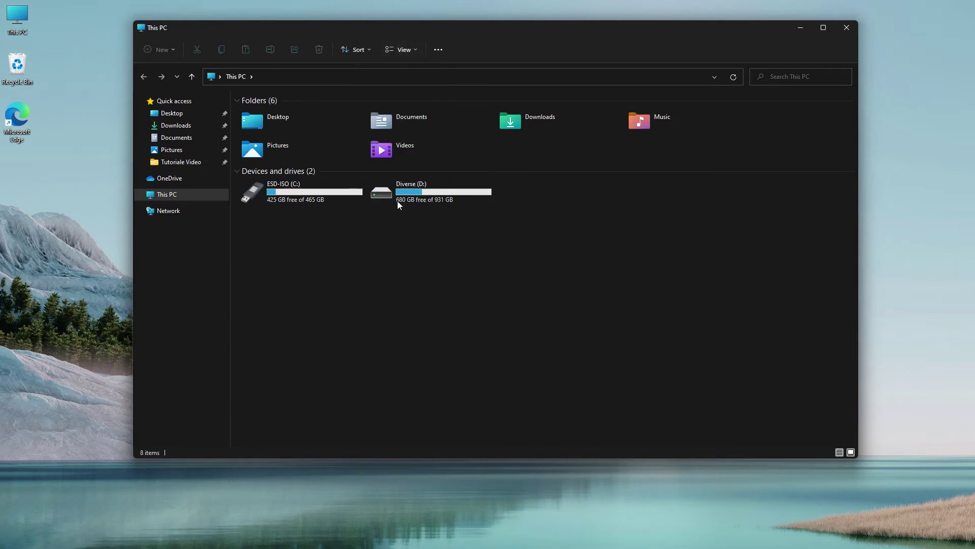
Enable "Decrease space between items (compact view)" in the advanced view settings of Folder Options and apply it.
click(438, 48)
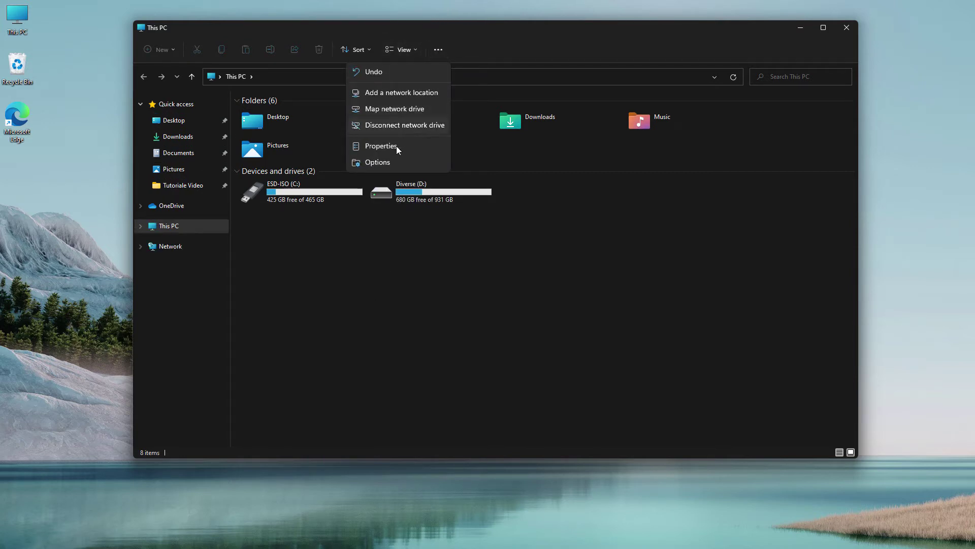
click(379, 159)
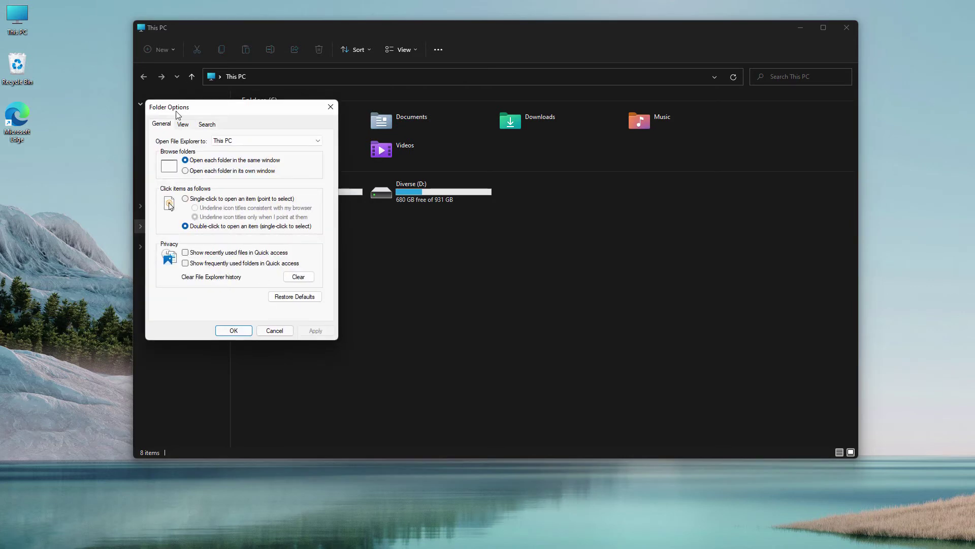
click(182, 125)
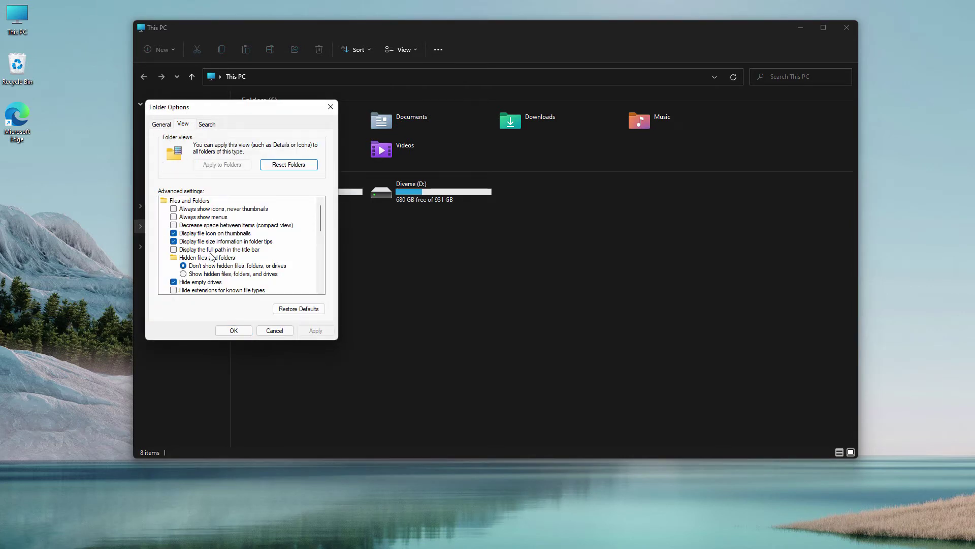
click(181, 225)
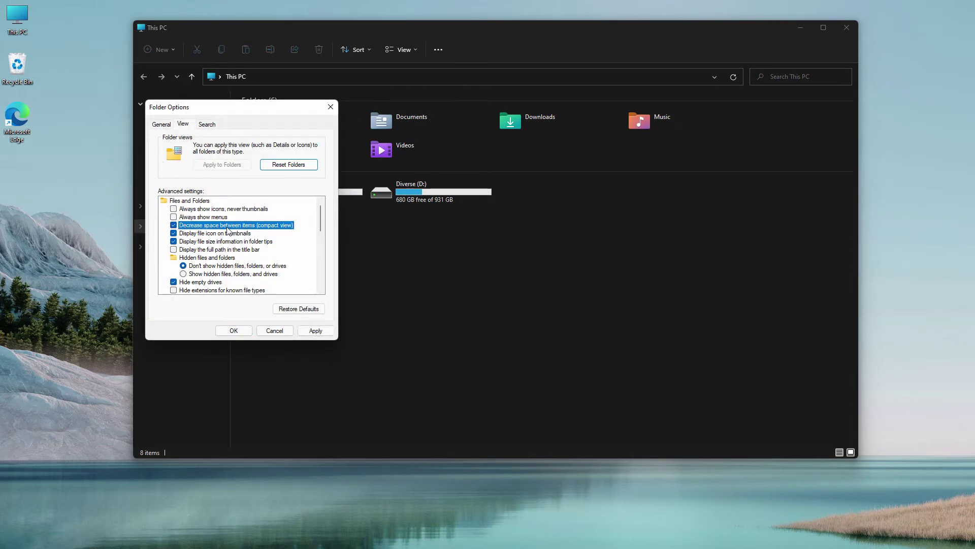
click(233, 331)
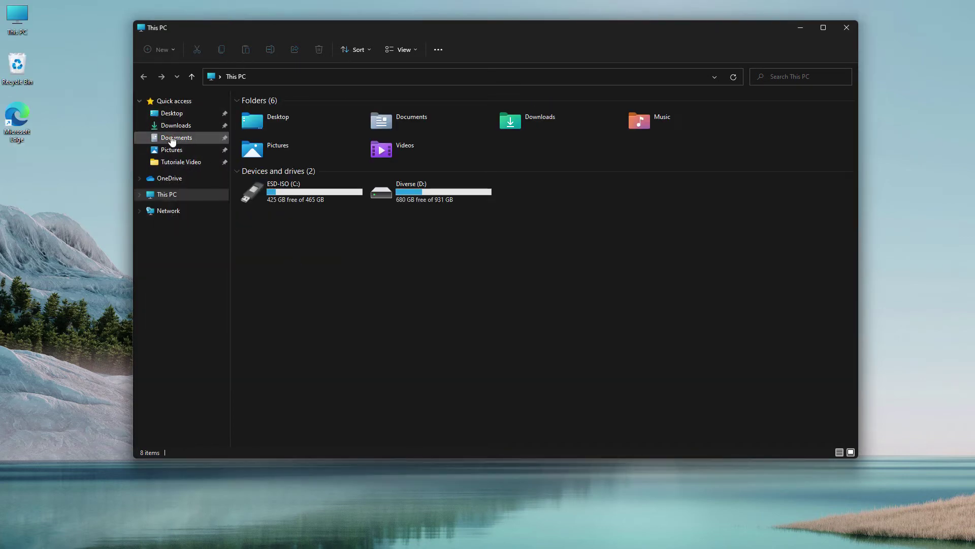
Switch Compact view back off and close the File Explorer window.
click(399, 48)
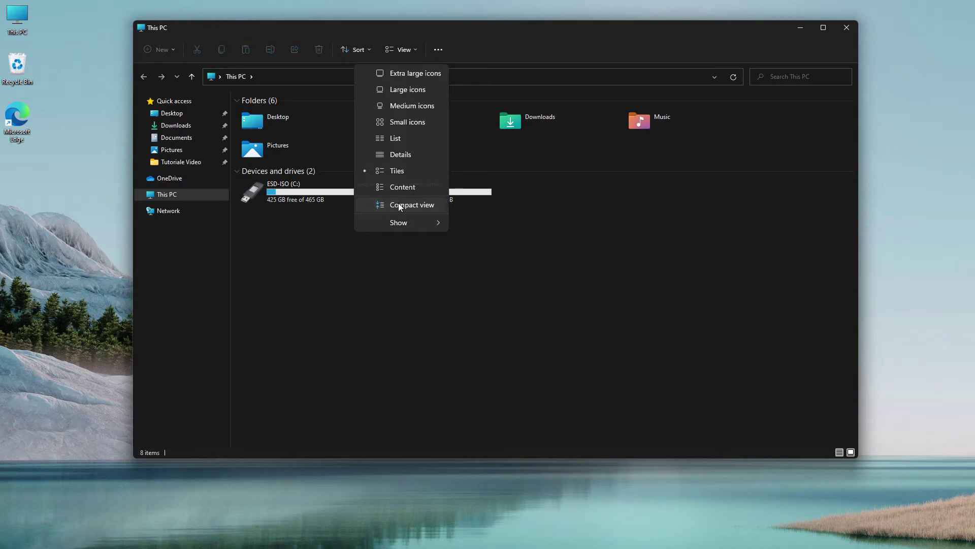
click(398, 204)
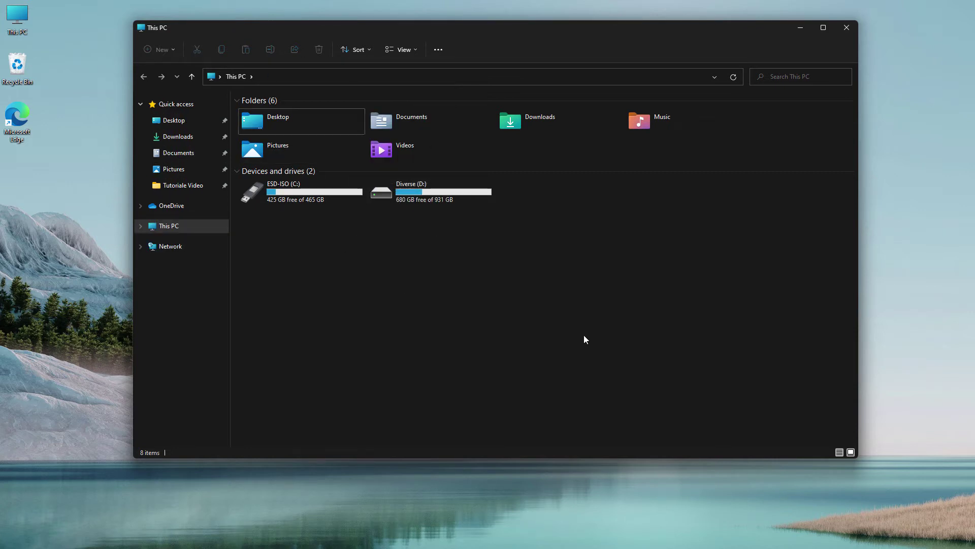
click(847, 28)
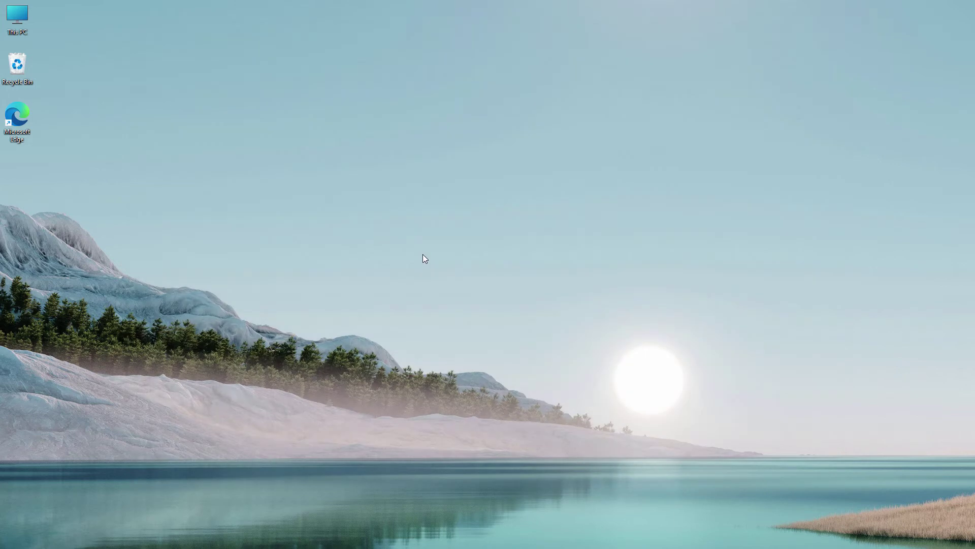
Launch the Registry Editor with the regedit command and slightly narrow its key tree.
key(super+r)
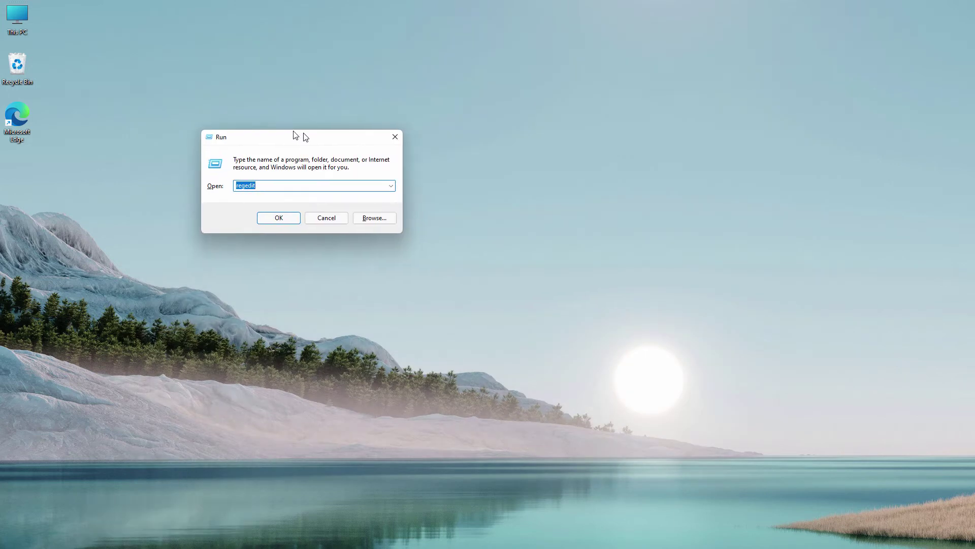
click(263, 218)
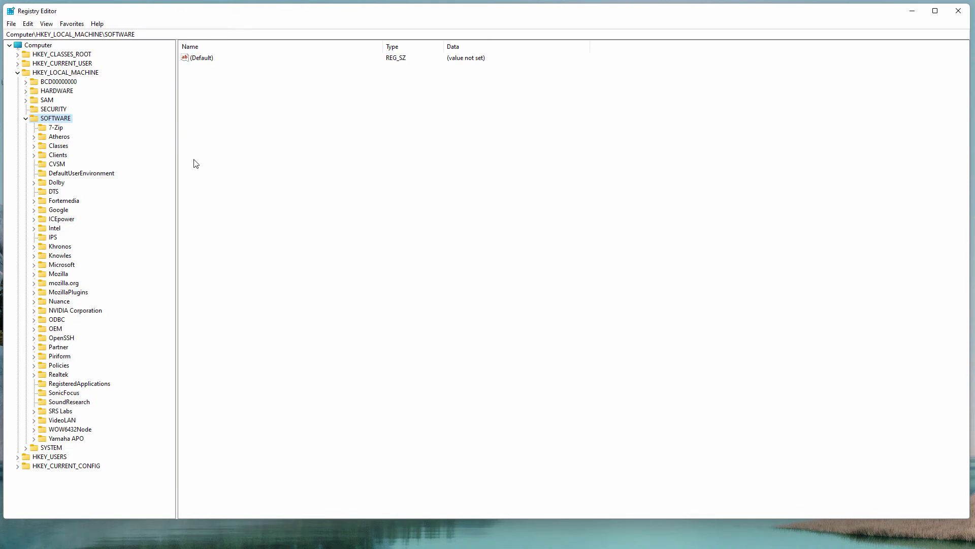
drag(178, 147, 174, 148)
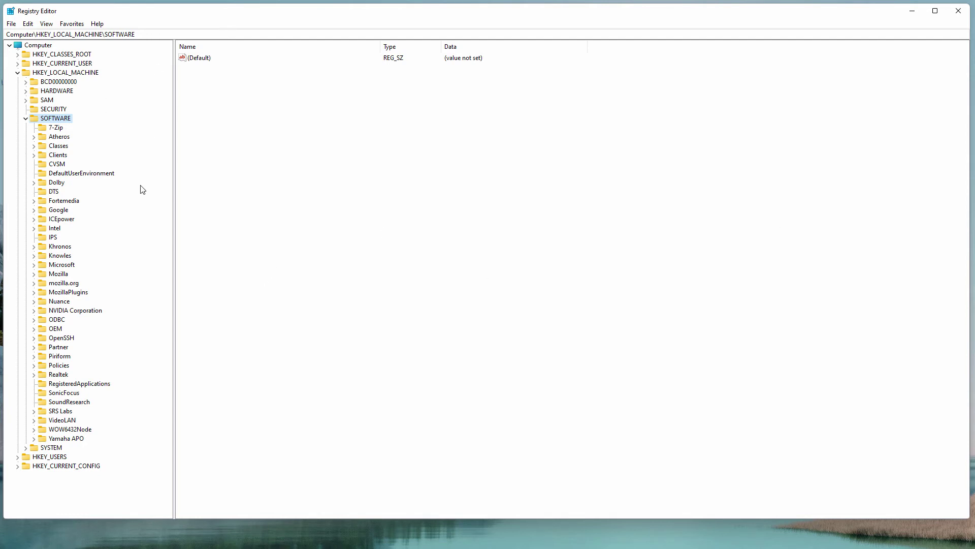
Collapse HKEY_LOCAL_MACHINE and go to the key HKEY_CURRENT_USER\Software\Microsoft\Windows\CurrentVersion\Explorer\Advanced.
click(17, 74)
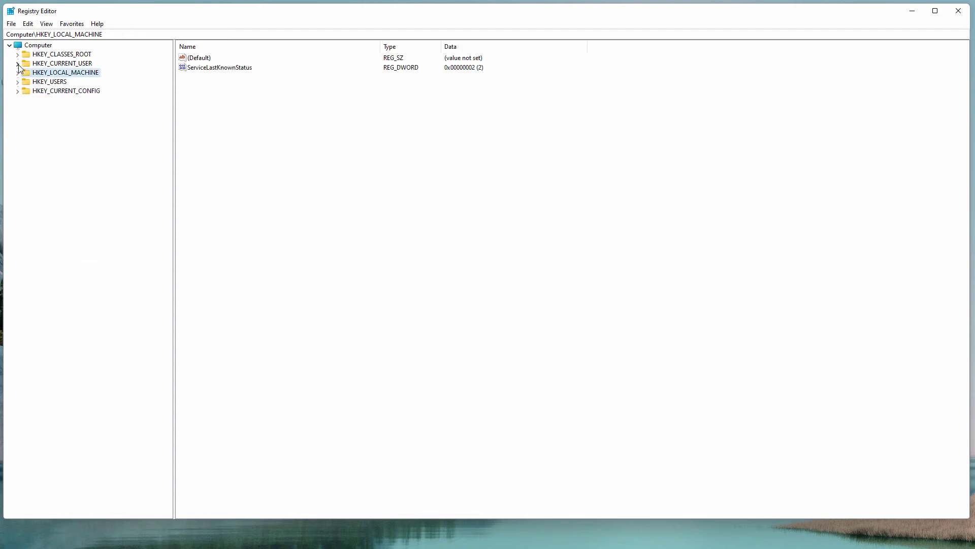
click(17, 64)
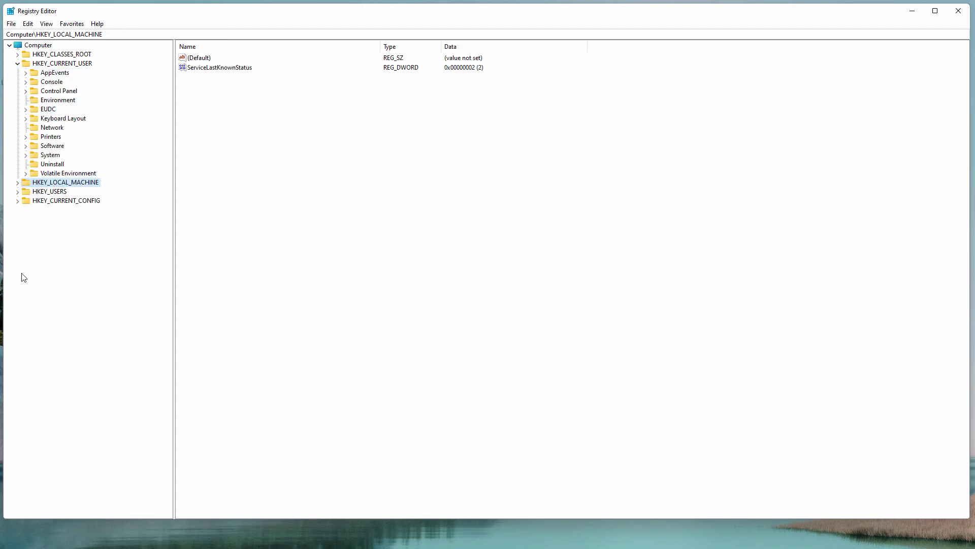
click(25, 146)
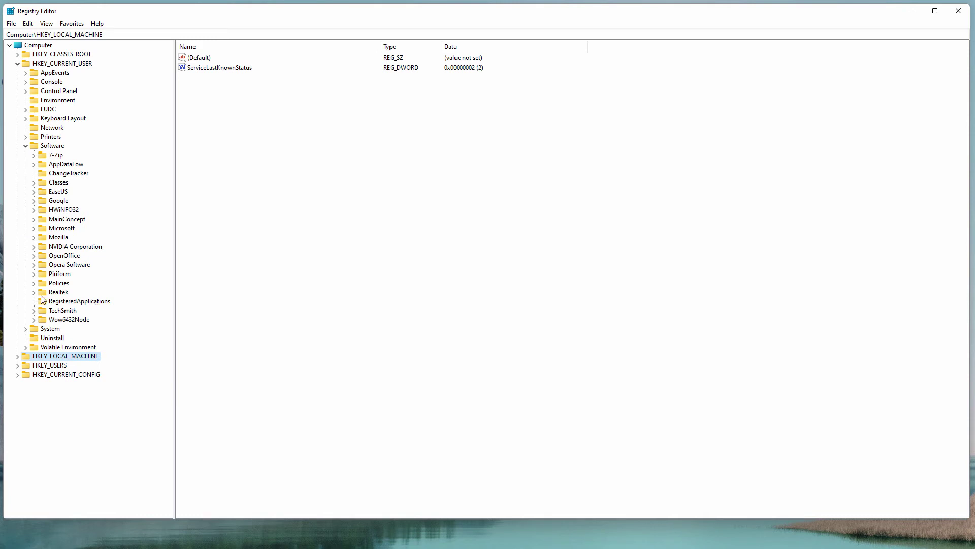
click(34, 229)
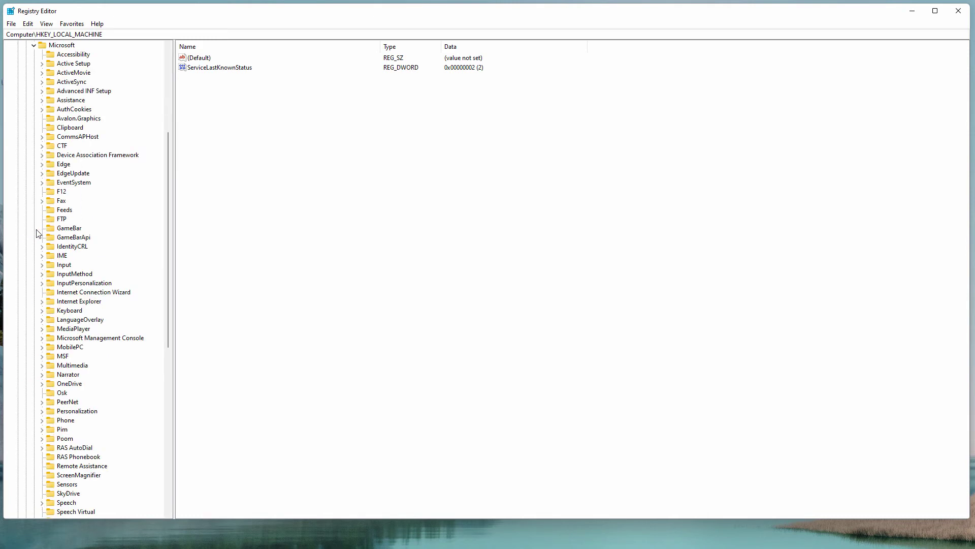
scroll(86, 264, down, 13)
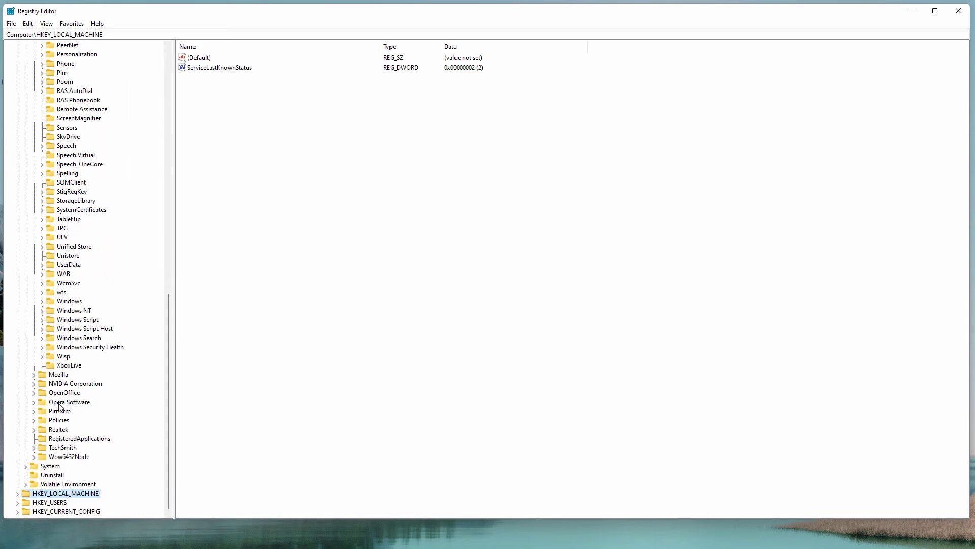
click(43, 302)
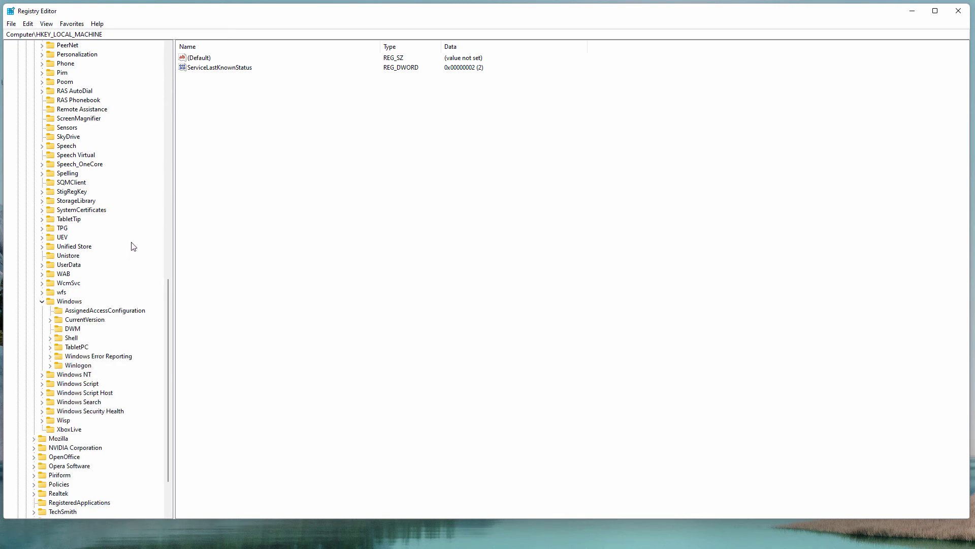
click(50, 319)
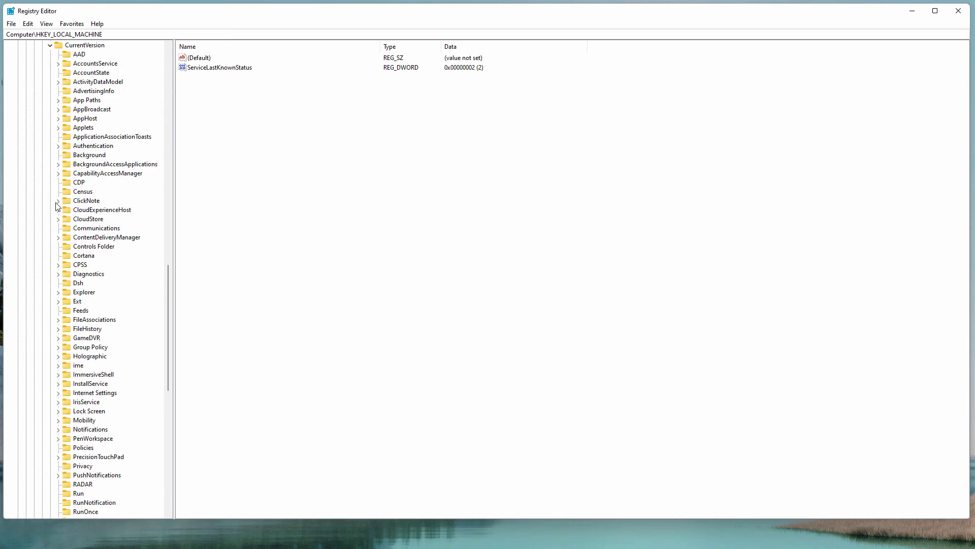
click(58, 292)
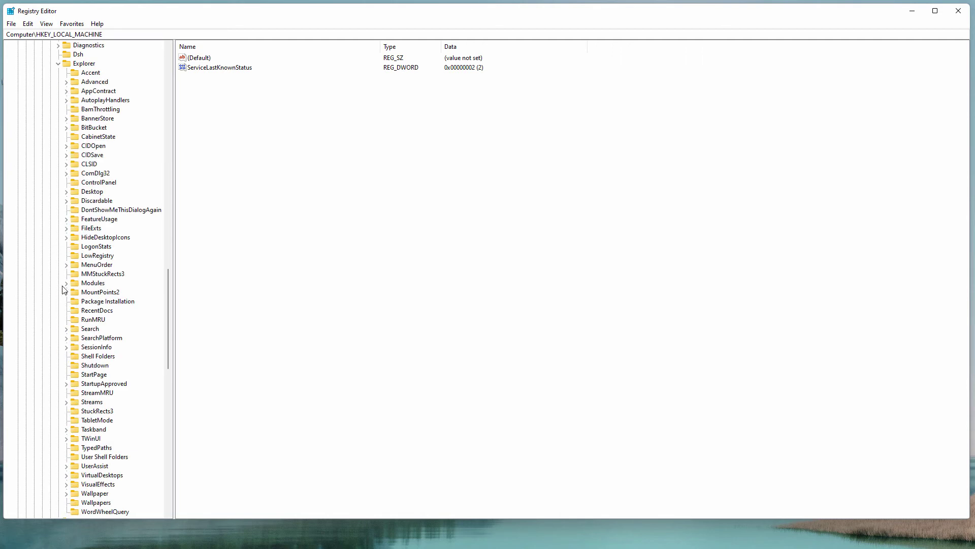
click(89, 82)
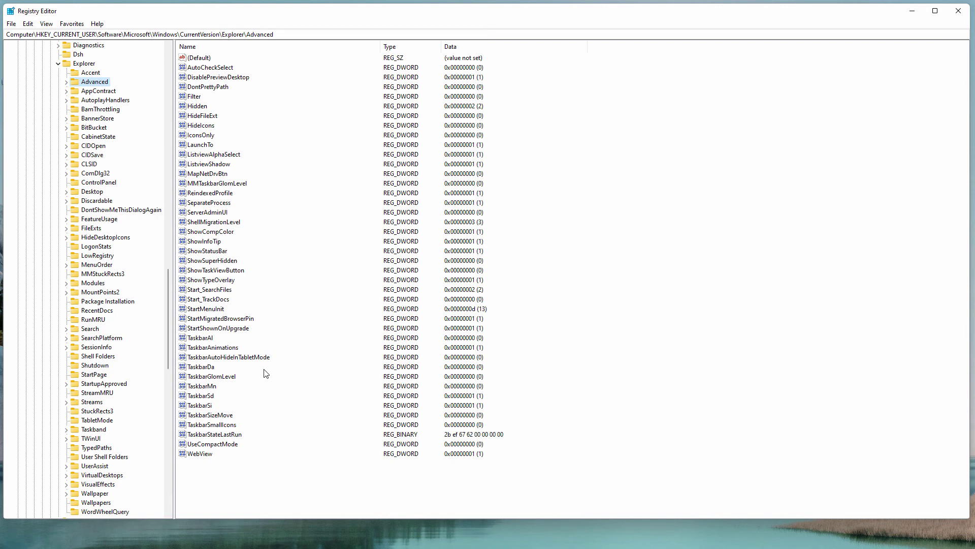
Set the value data of the UseCompactMode DWORD to 1, viewing the item spacing in a File Explorer window before confirming.
click(210, 444)
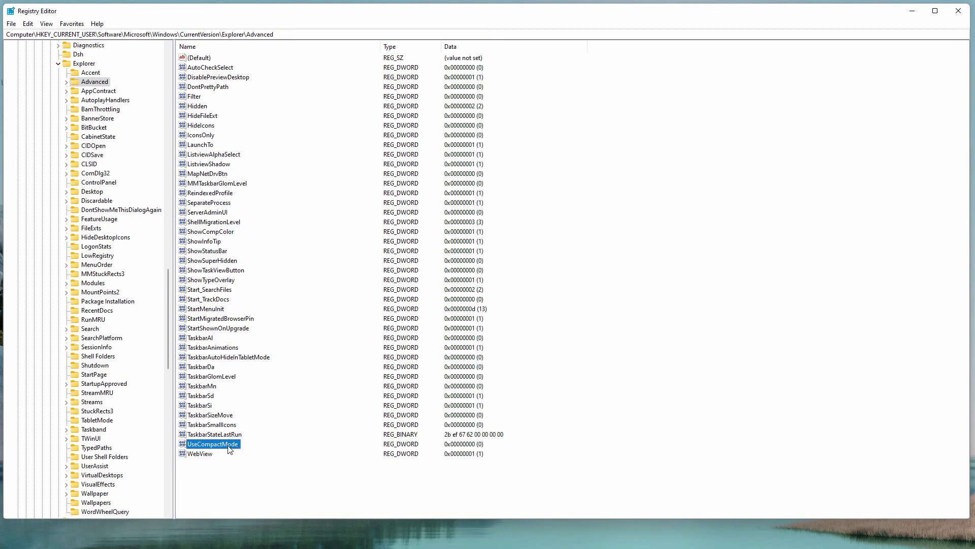
double_click(230, 444)
drag(154, 63, 398, 162)
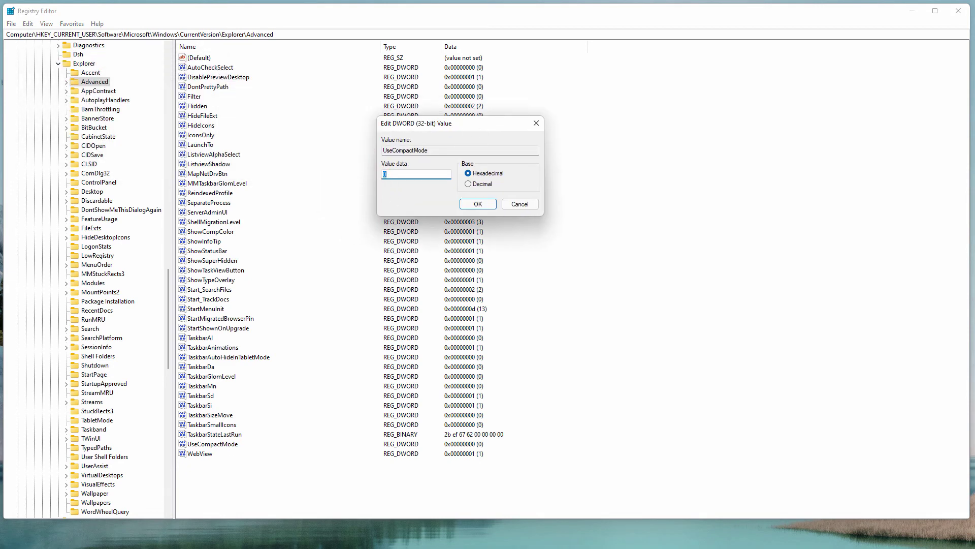
key(super)
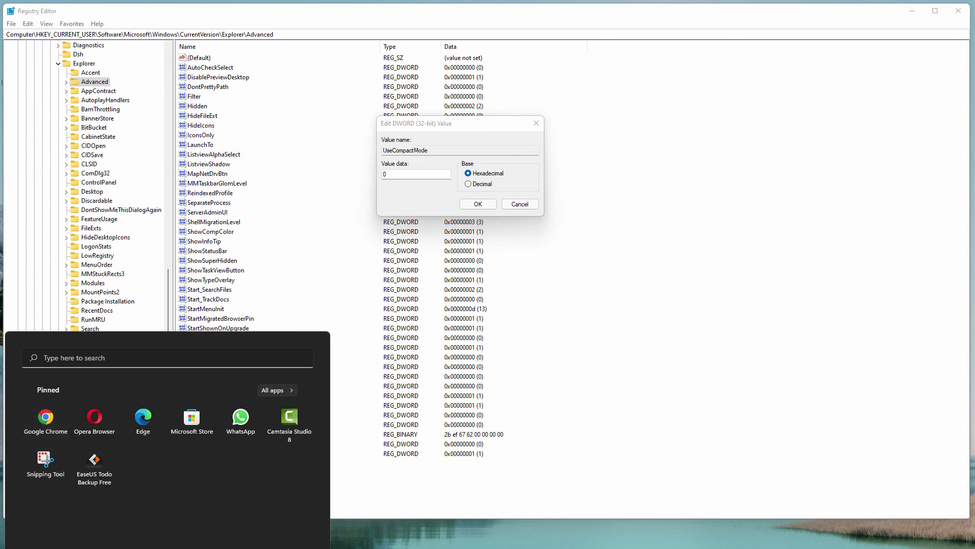
key(super)
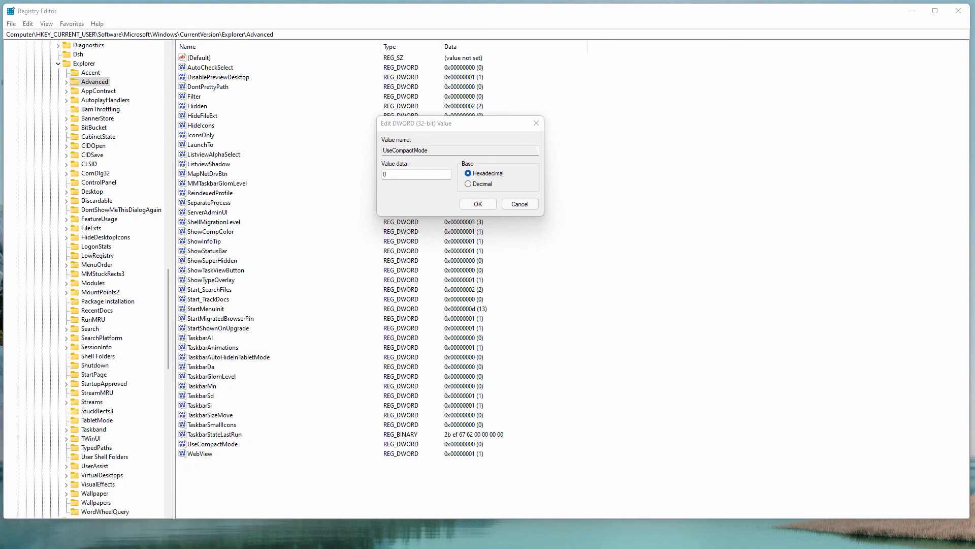
key(super+e)
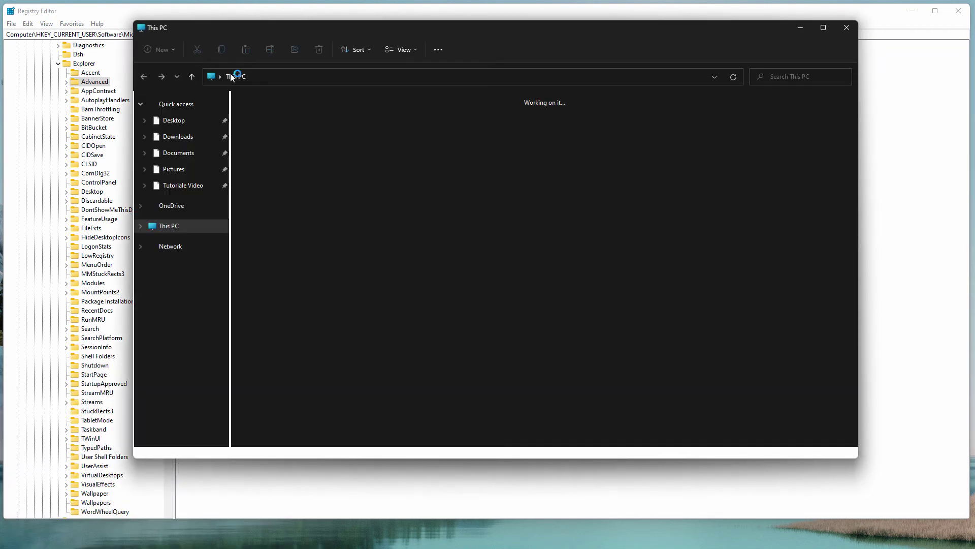
click(800, 27)
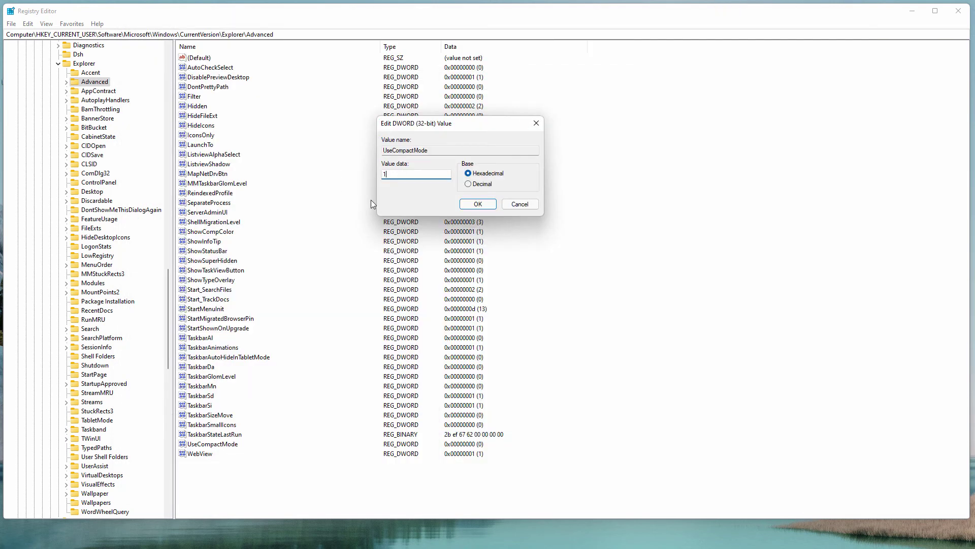
click(478, 204)
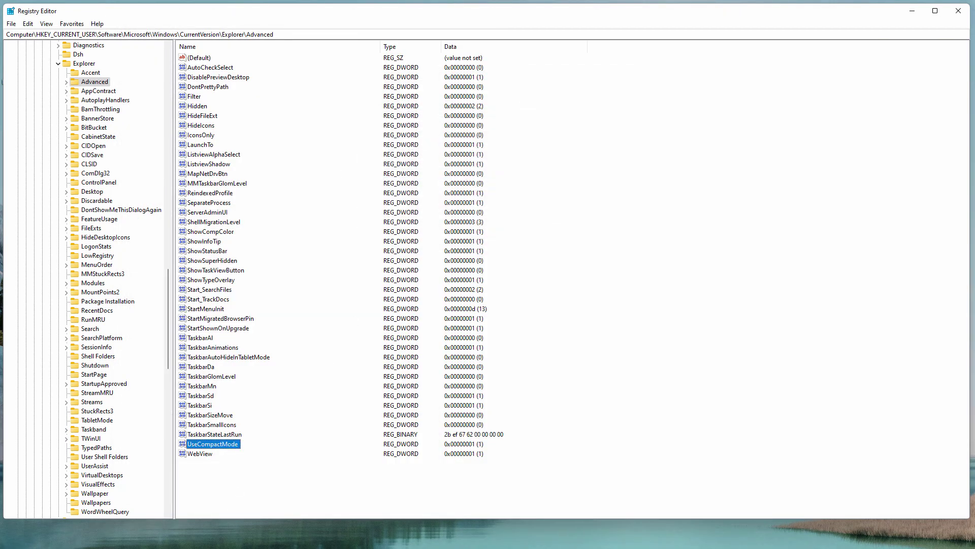
Check the item spacing in a newly opened File Explorer window, switching between it and the Registry Editor.
key(super+e)
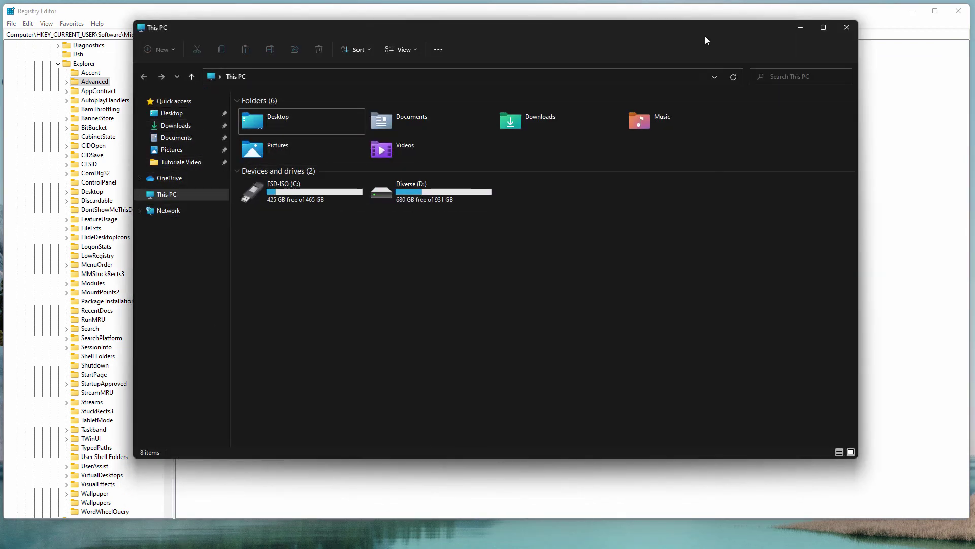
click(804, 30)
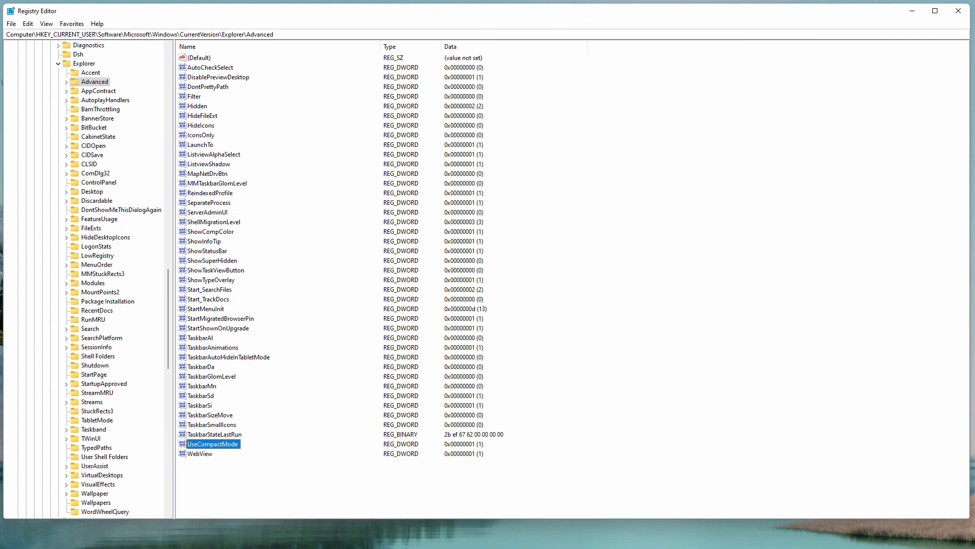
key(alt+Tab)
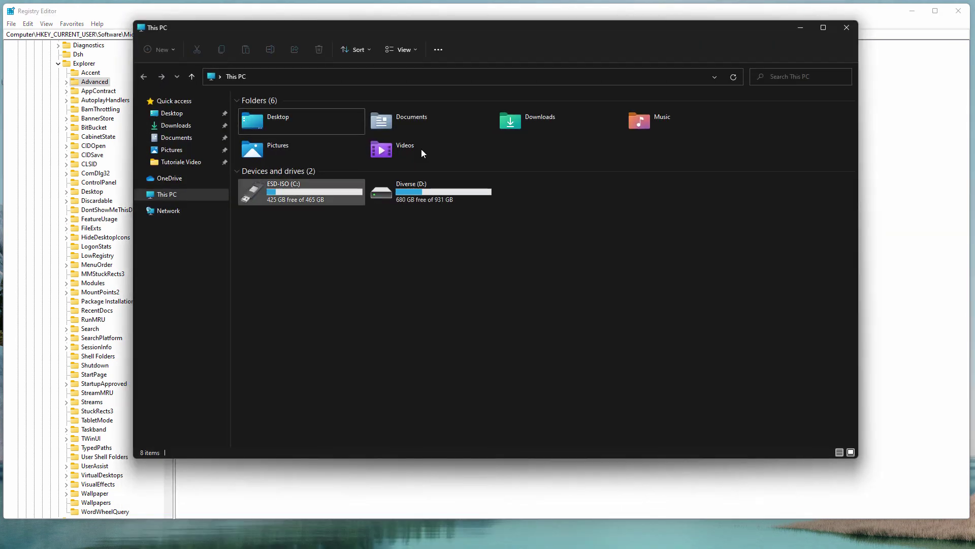
Check whether Compact view is selected in the open File Explorer window's view options, dismiss them and close the window.
click(401, 50)
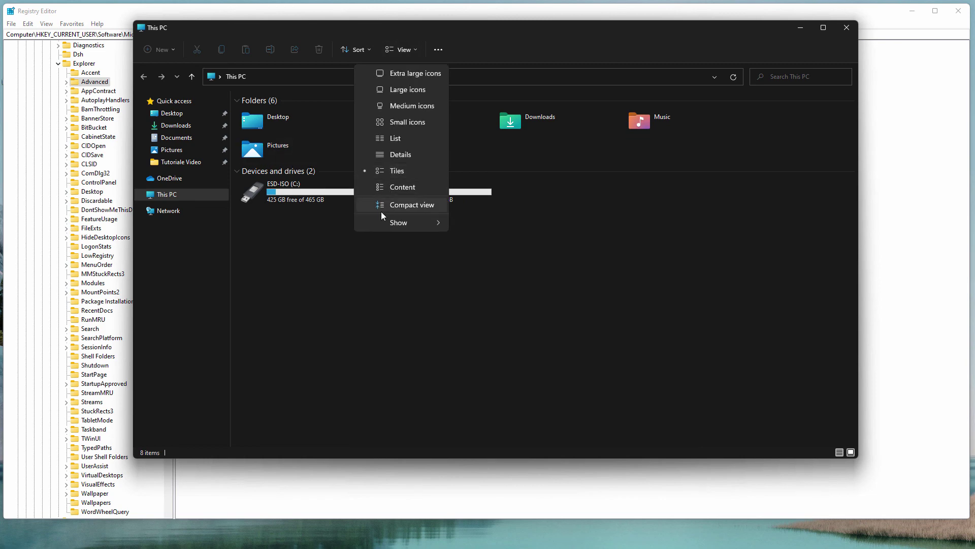
click(403, 364)
click(846, 28)
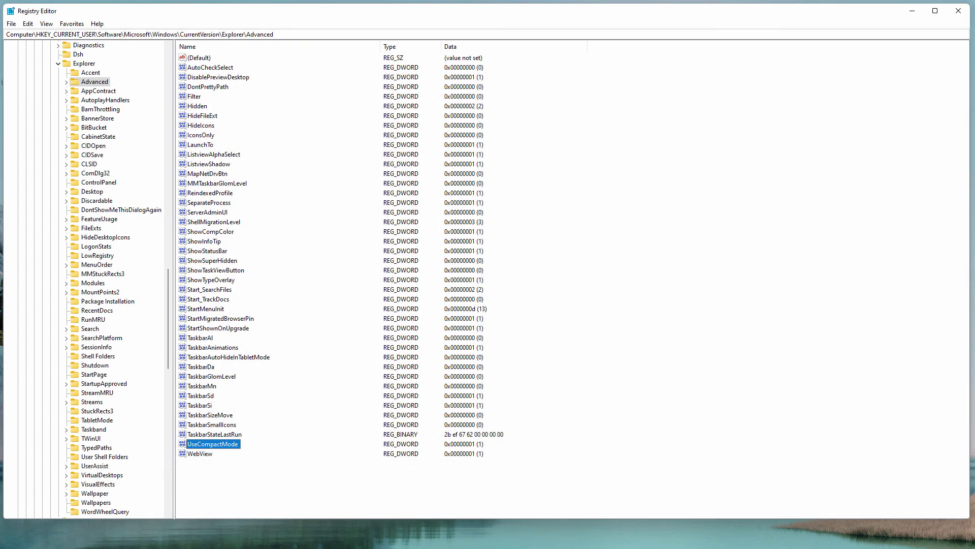
Check the Compact view option in a fresh File Explorer window, and close that window and the Registry Editor.
key(super)
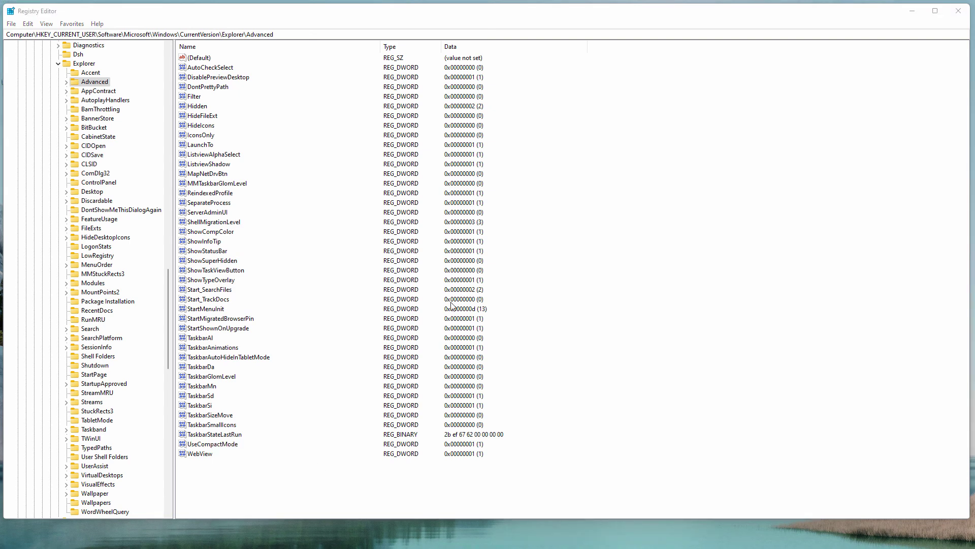
key(super+e)
click(406, 49)
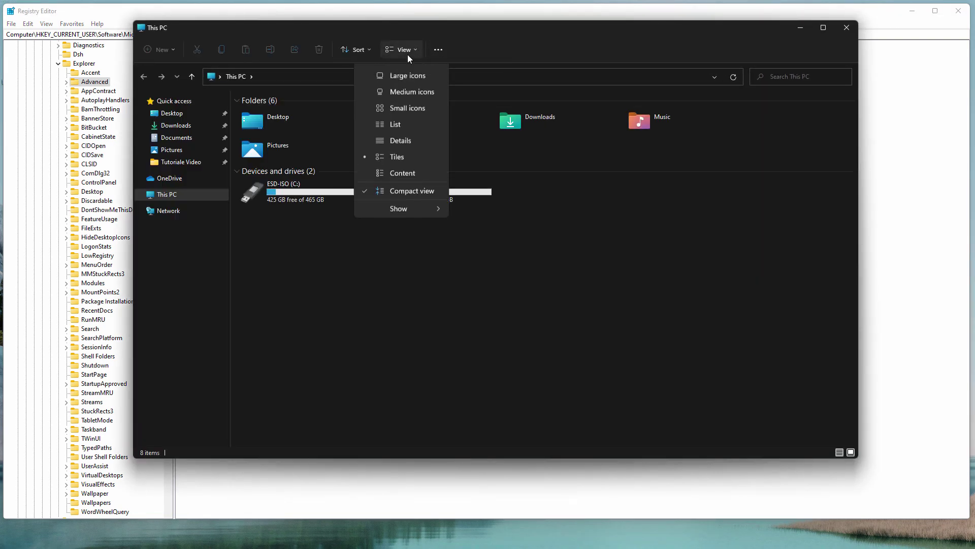
click(383, 414)
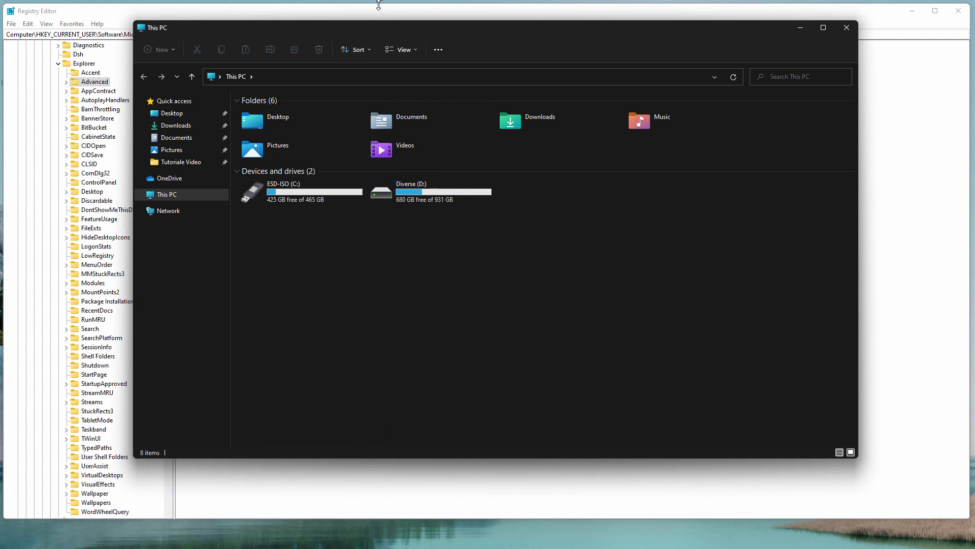
key(alt+F4)
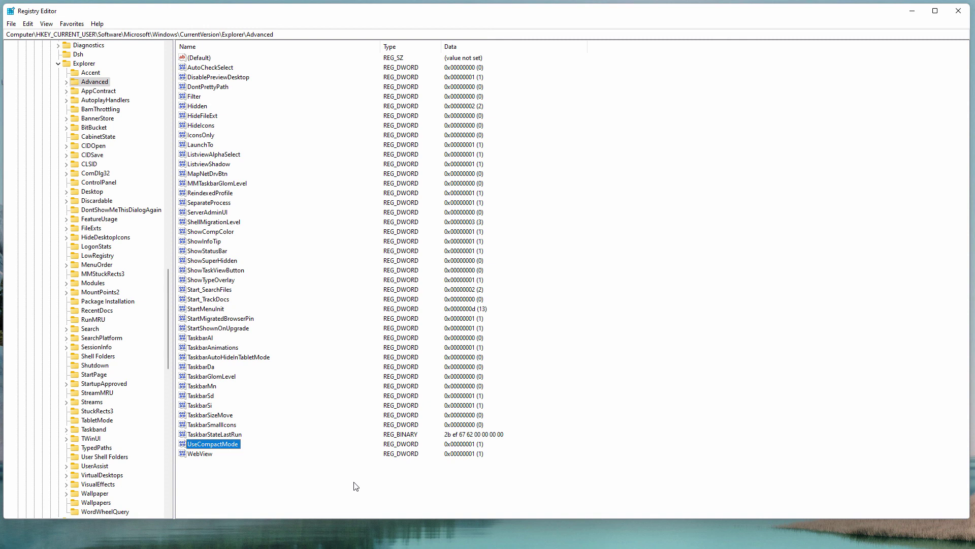
click(959, 11)
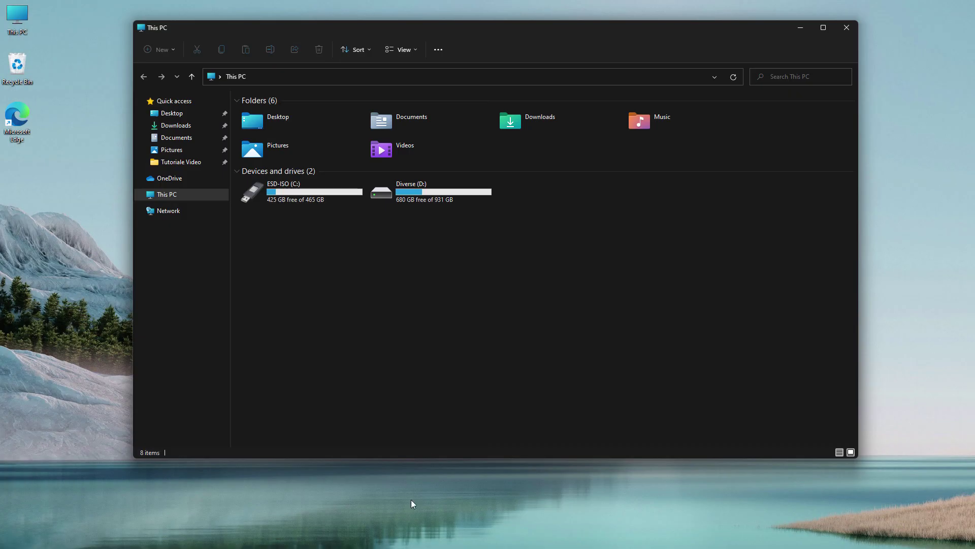